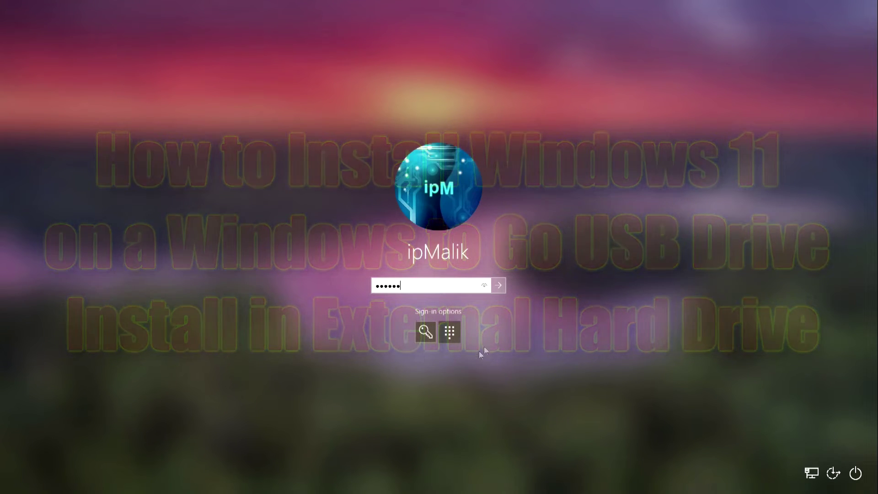
# Sign in to Windows by submitting the lock-screen password and reach the desktop
pyautogui.click(499, 286)
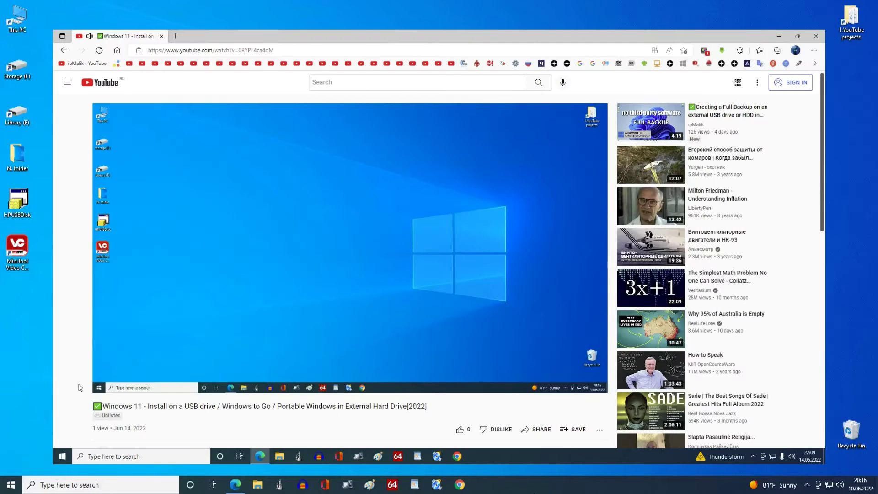
pyautogui.scroll(-2, 79, 388)
pyautogui.scroll(-3, 78, 389)
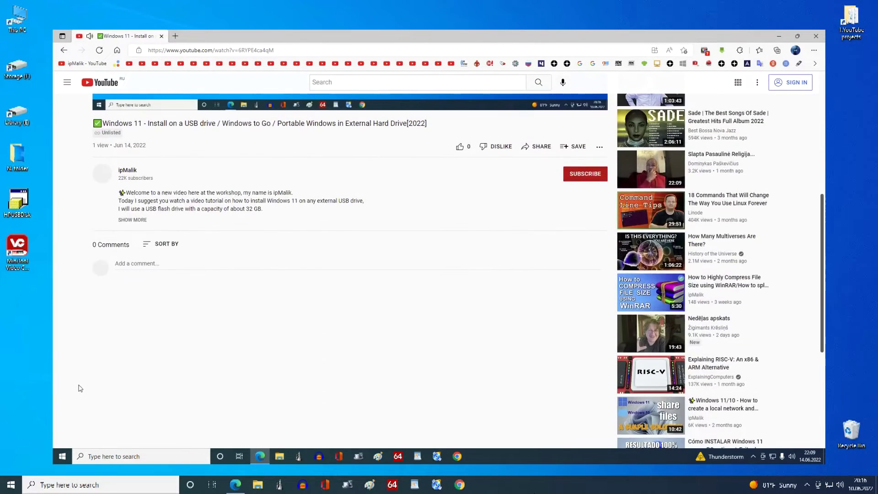
# Download the Windows 11 Media Creation Tool from Microsoft's page linked in the video description, then close Edge
pyautogui.click(132, 220)
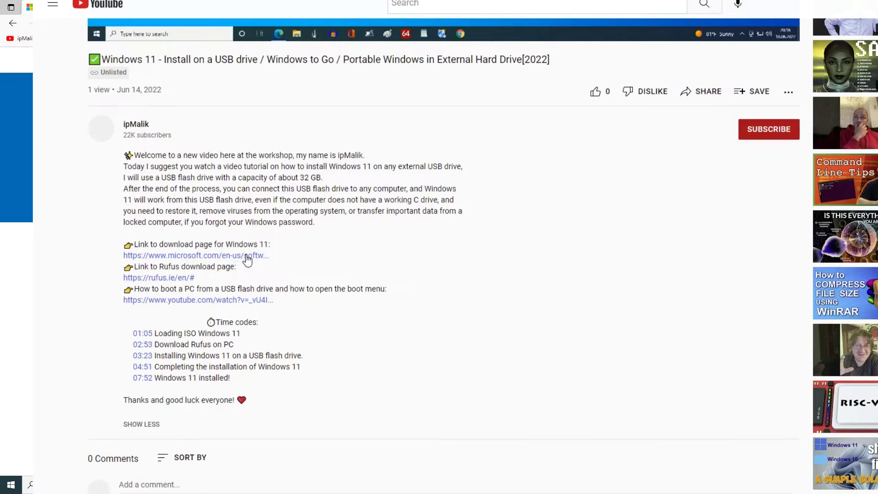
pyautogui.click(246, 255)
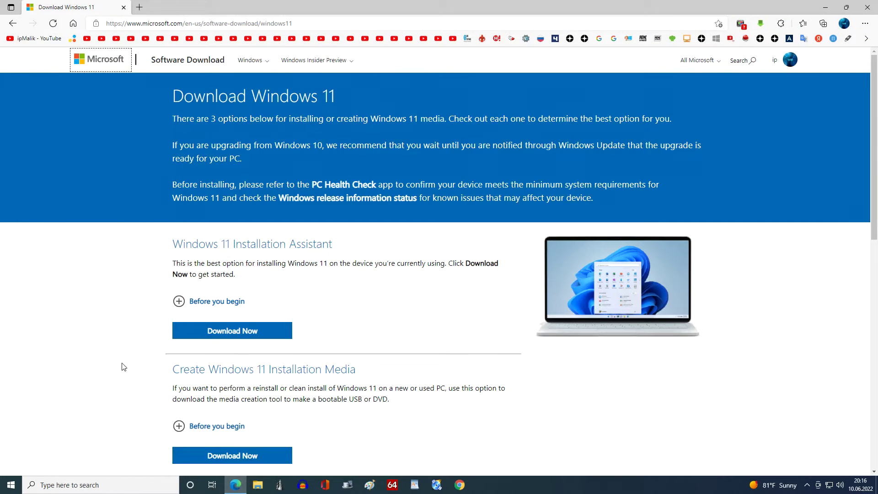
pyautogui.scroll(-3, 122, 367)
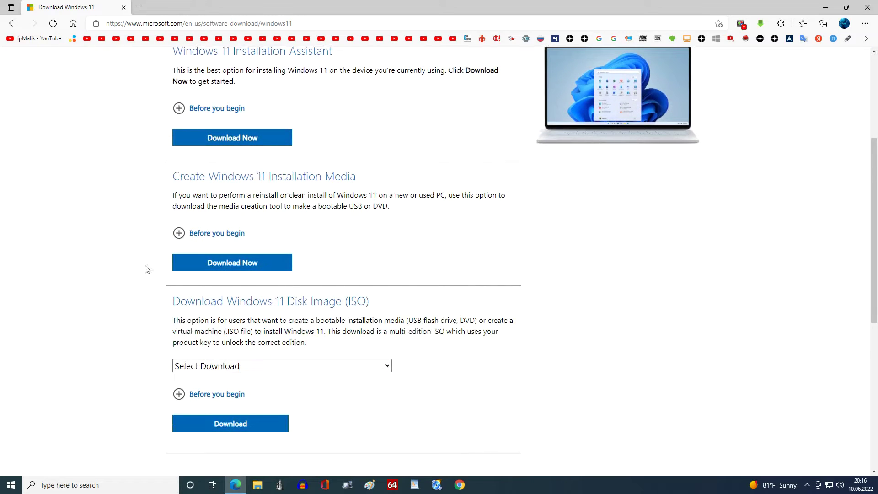
pyautogui.click(276, 265)
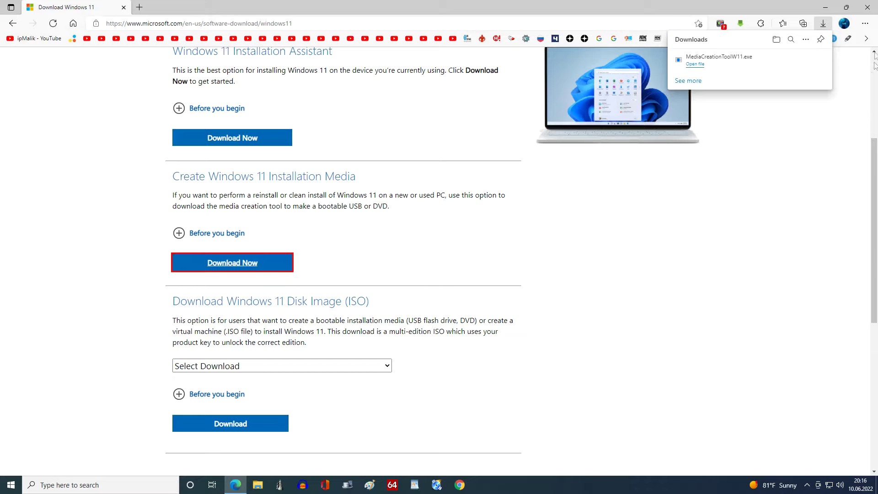
pyautogui.click(865, 7)
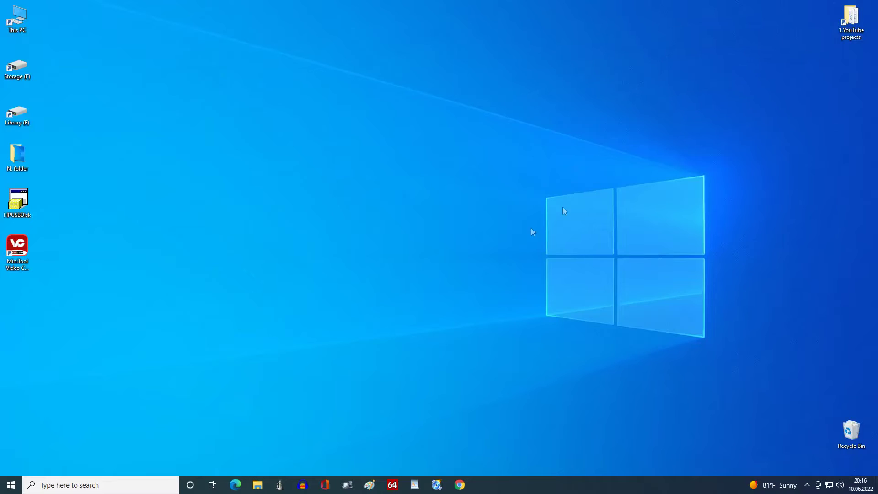
# Launch MediaCreationToolW11 from the Downloads folder in File Explorer
pyautogui.click(257, 485)
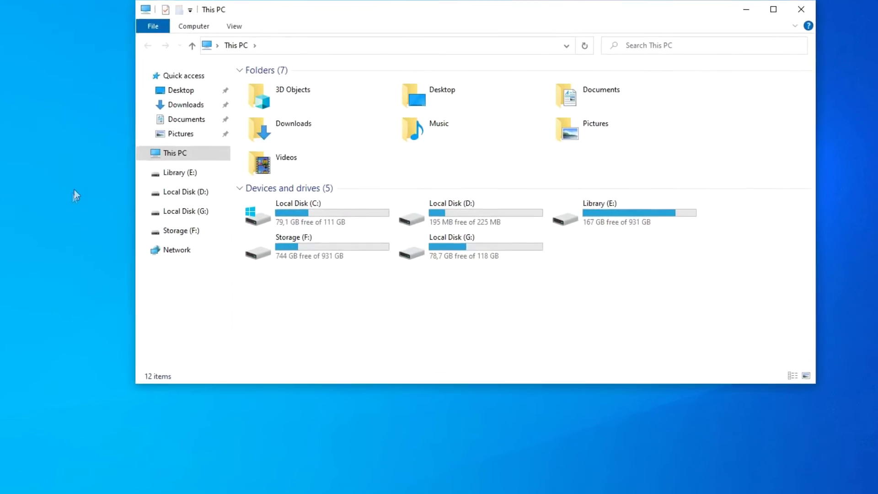
pyautogui.doubleClick(277, 112)
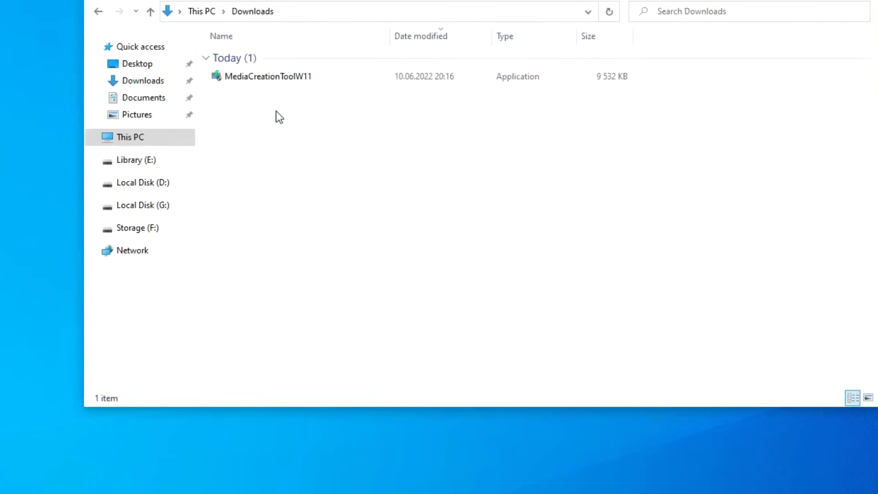
pyautogui.doubleClick(274, 77)
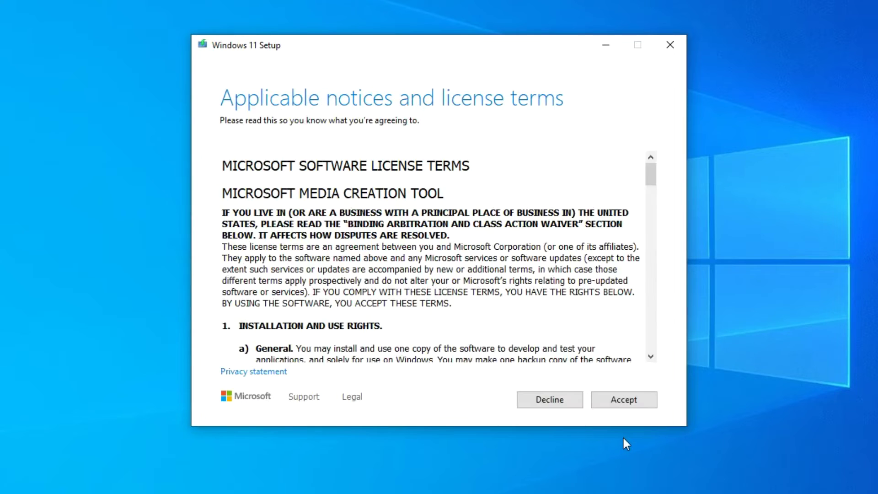
# Accept the license, turn off recommended options, keep English (United States) and Windows 11, and continue
pyautogui.click(624, 403)
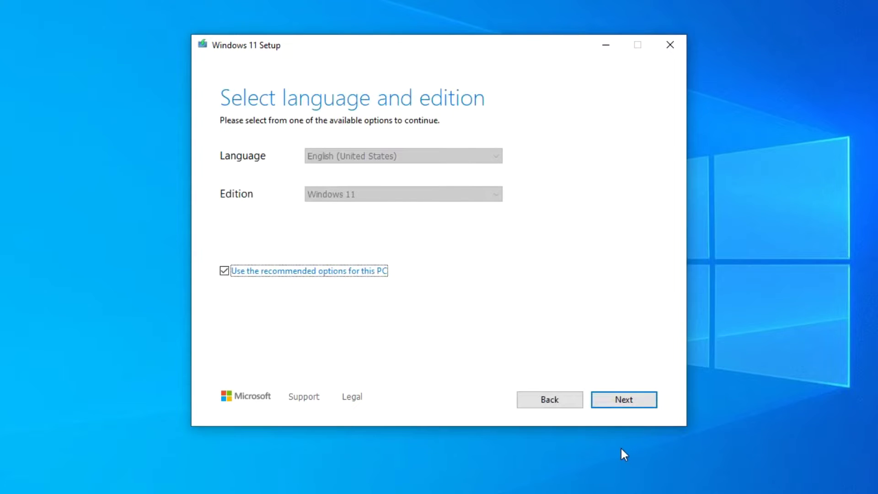
pyautogui.click(223, 271)
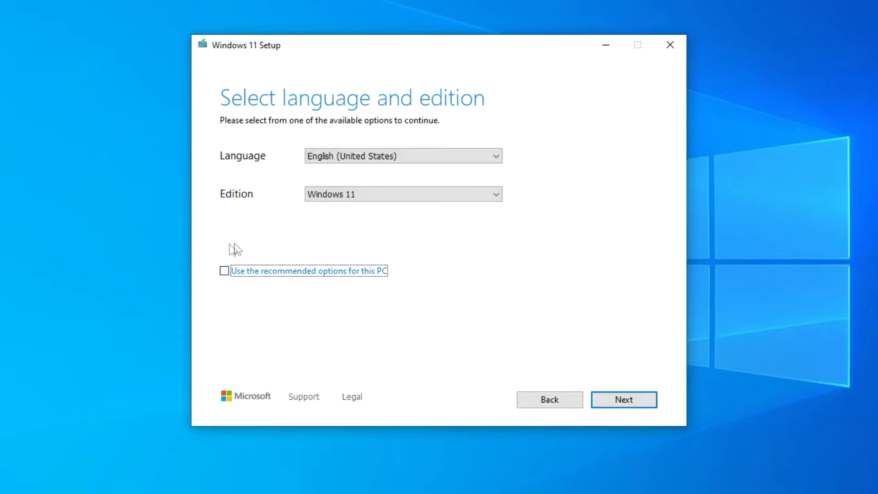
pyautogui.click(492, 159)
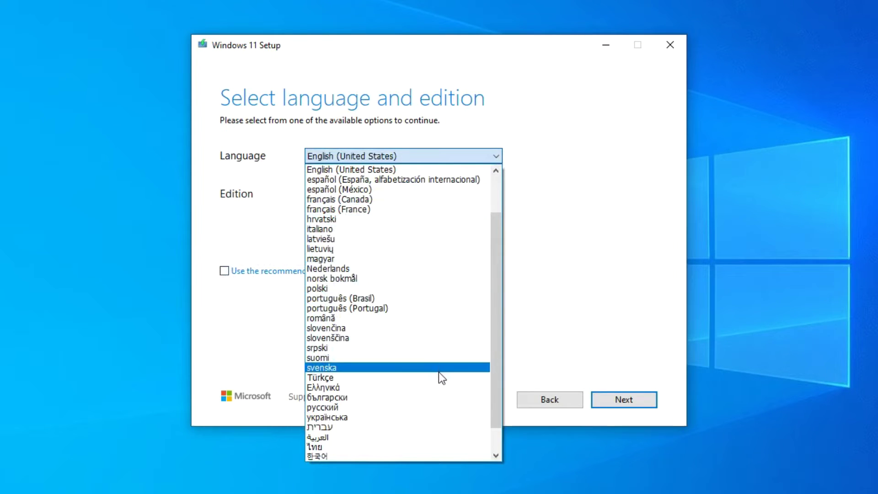
pyautogui.click(519, 188)
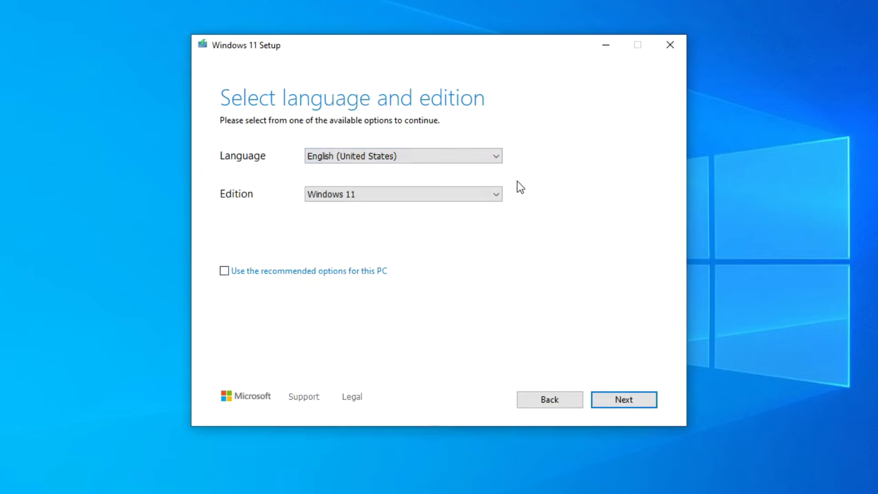
pyautogui.click(495, 196)
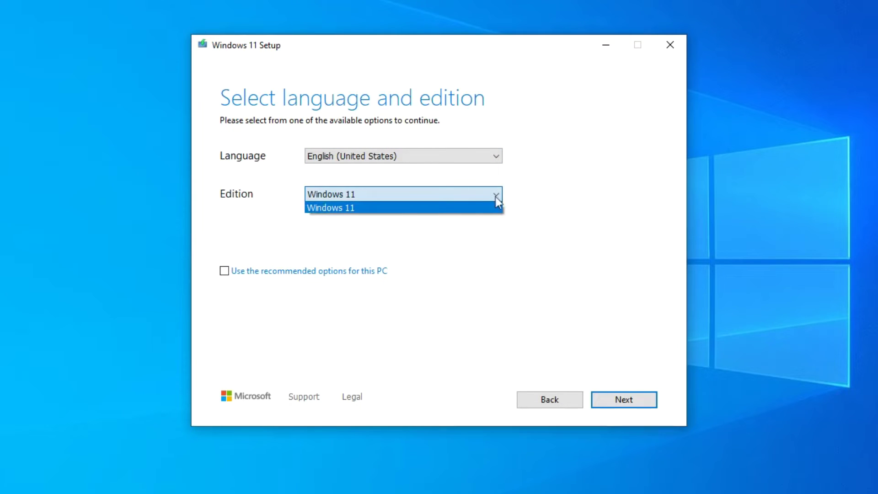
pyautogui.click(478, 240)
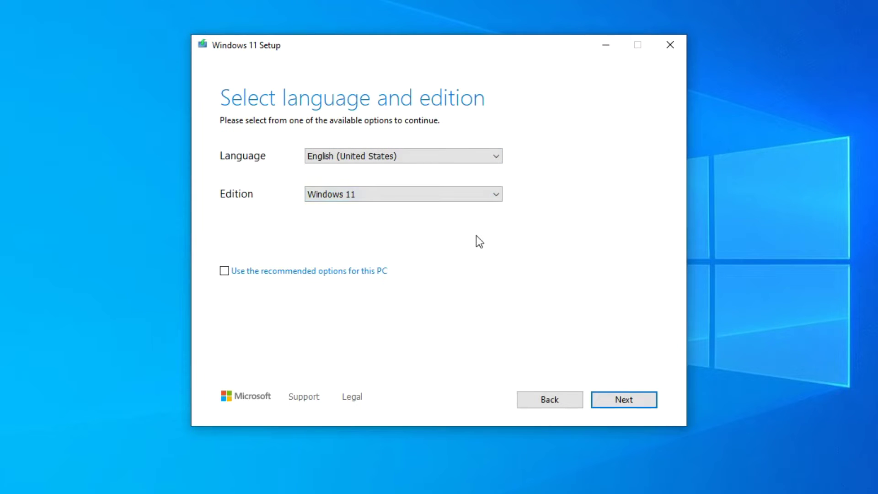
pyautogui.click(605, 408)
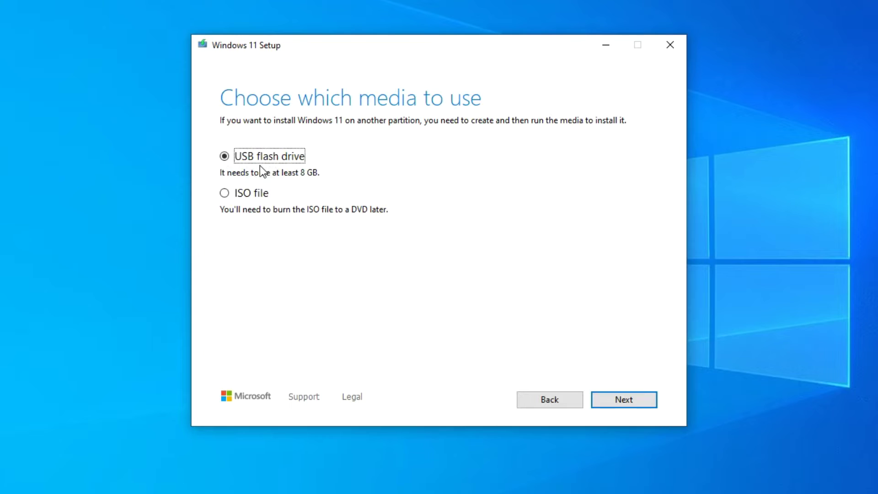
# Create Windows.iso in the Downloads folder, wait for the download, and finish setup
pyautogui.click(225, 193)
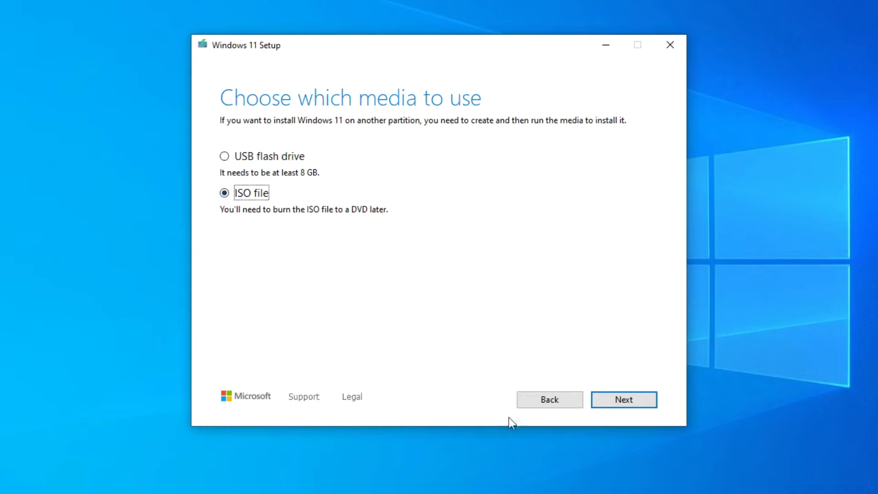
pyautogui.click(603, 403)
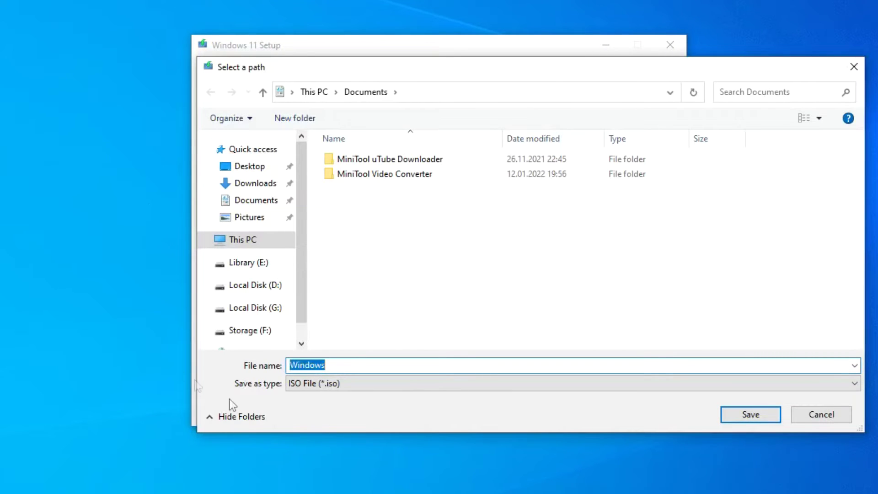
pyautogui.click(264, 187)
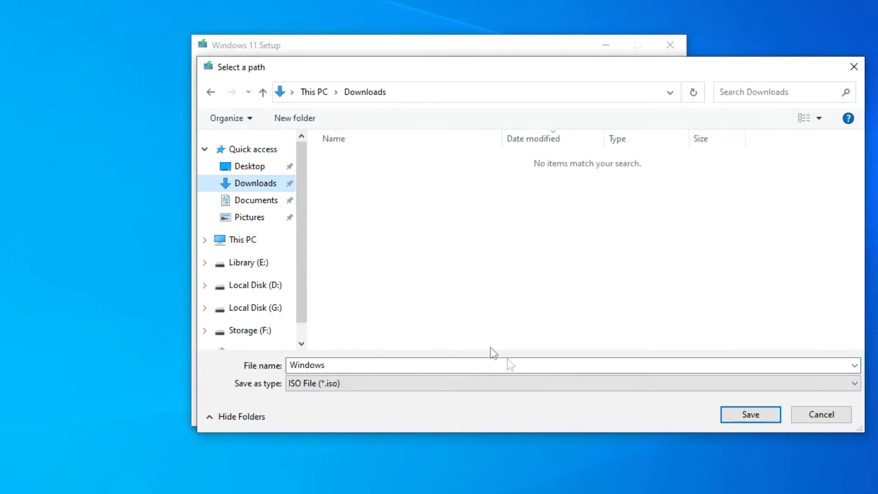
pyautogui.click(726, 418)
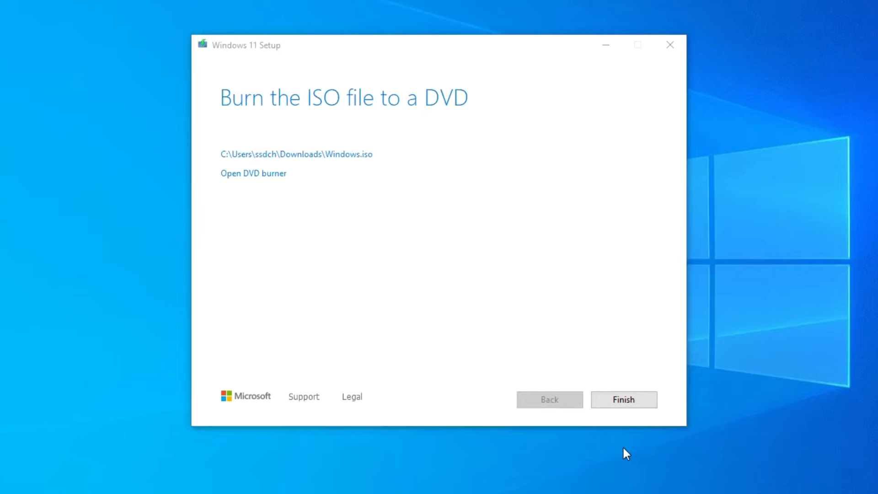
pyautogui.click(625, 401)
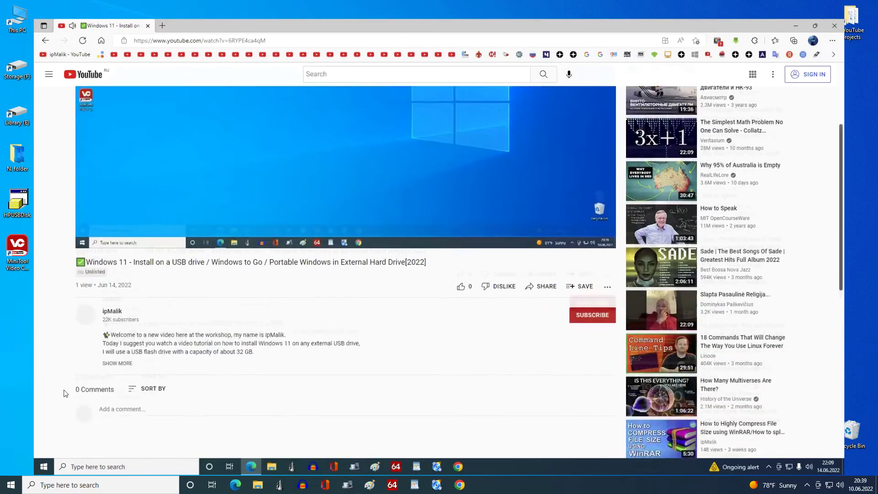
pyautogui.scroll(-2, 64, 393)
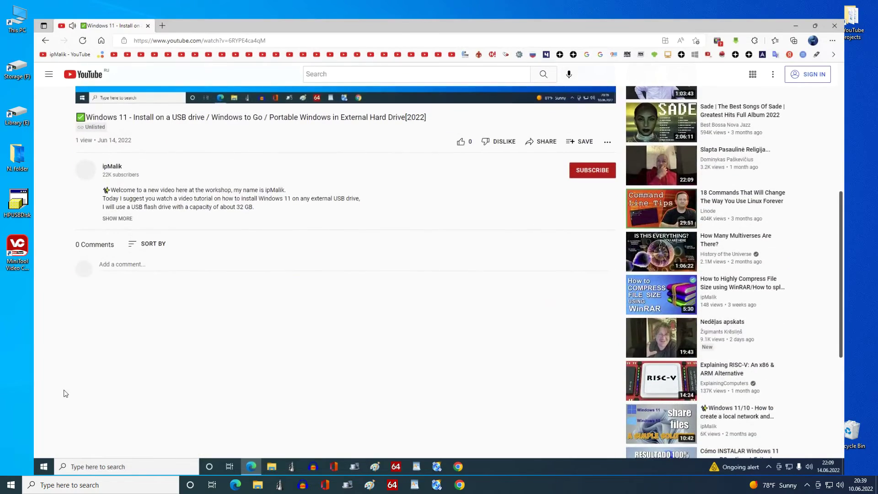
# Download Rufus 3.18 from rufus.ie via the video description link, then close Edge
pyautogui.click(113, 218)
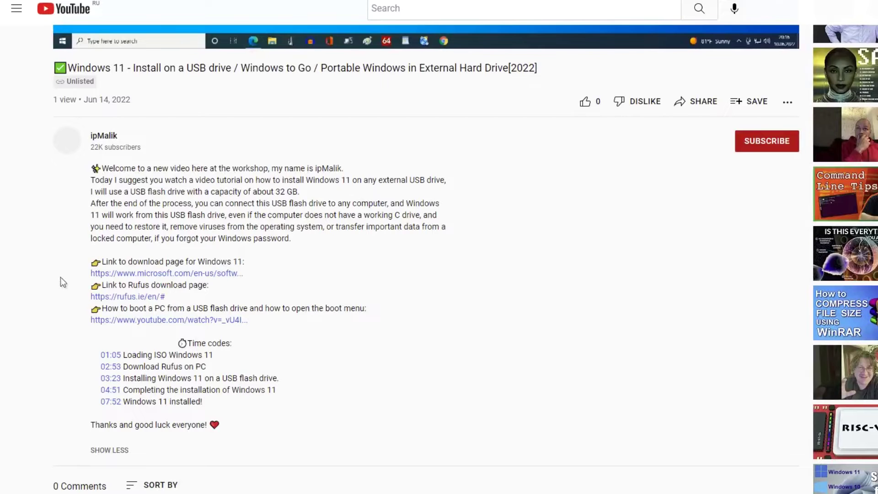
pyautogui.click(157, 300)
pyautogui.scroll(-7, 179, 385)
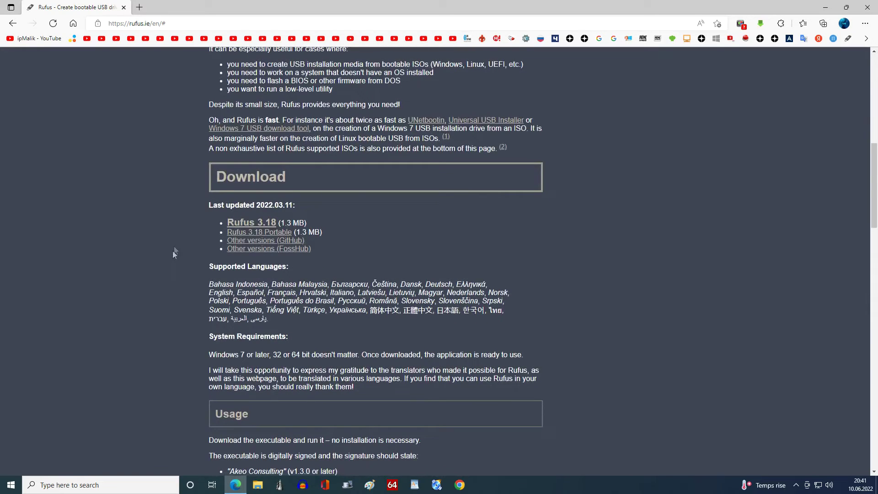
pyautogui.click(268, 226)
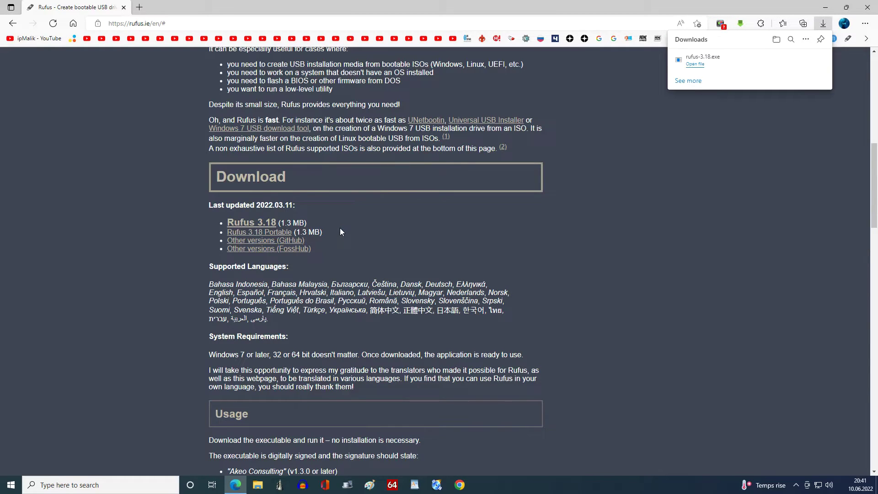
pyautogui.click(867, 11)
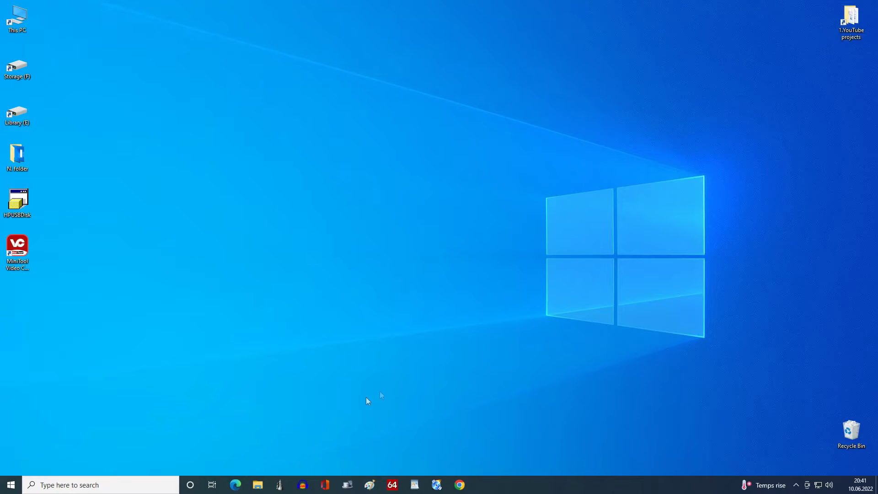
# Launch rufus-3.18 from the Downloads folder and allow it to check for updates online
pyautogui.click(257, 485)
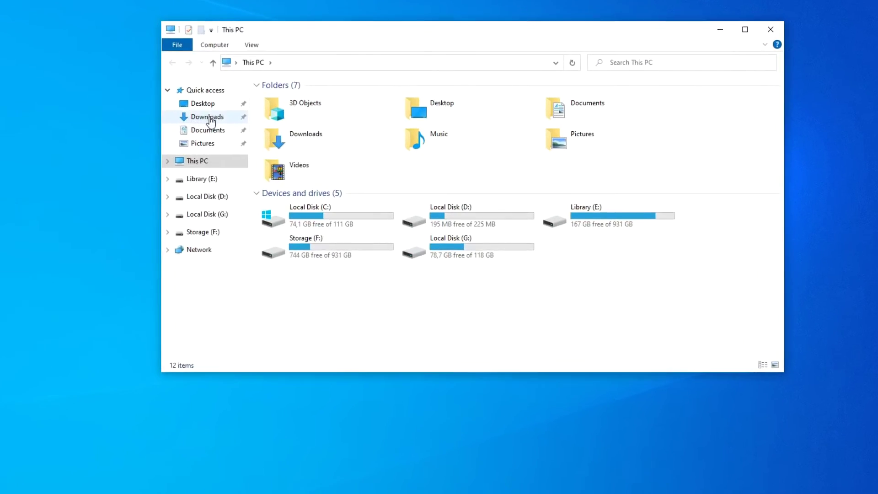
pyautogui.click(198, 114)
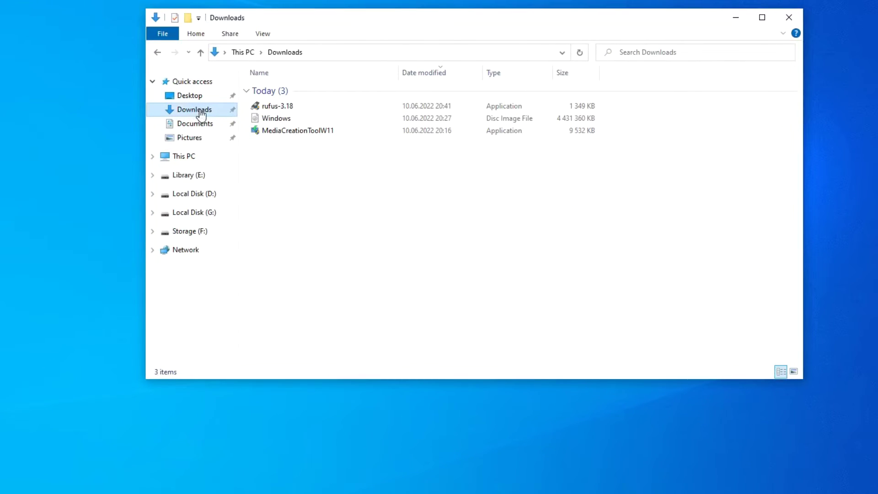
pyautogui.doubleClick(282, 107)
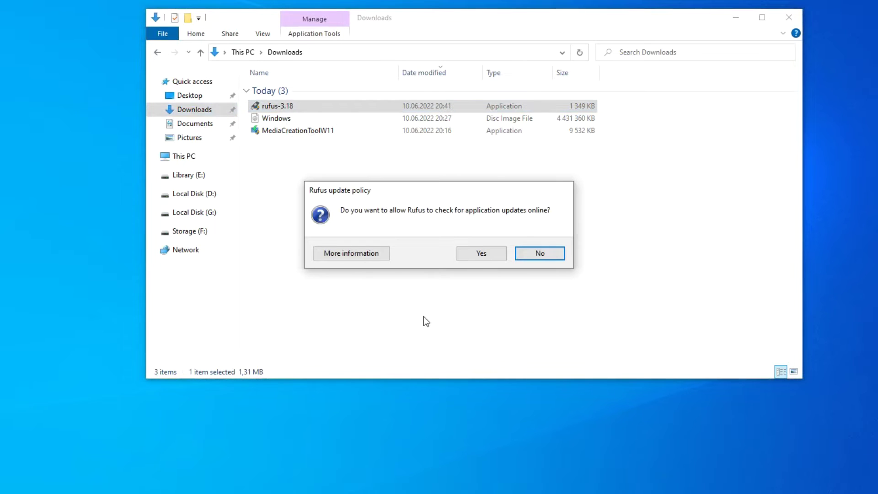
pyautogui.click(494, 255)
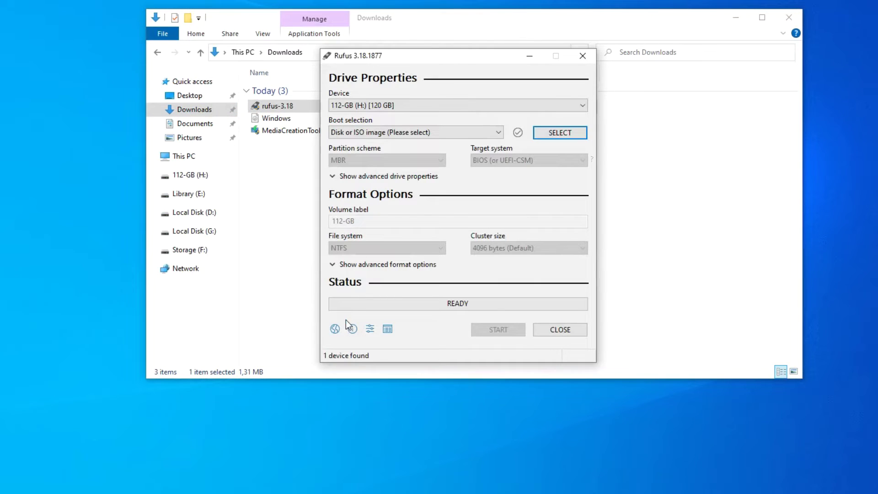
# Close the Downloads window and confirm the 112-GB (H:) drive is the only device listed
pyautogui.click(787, 19)
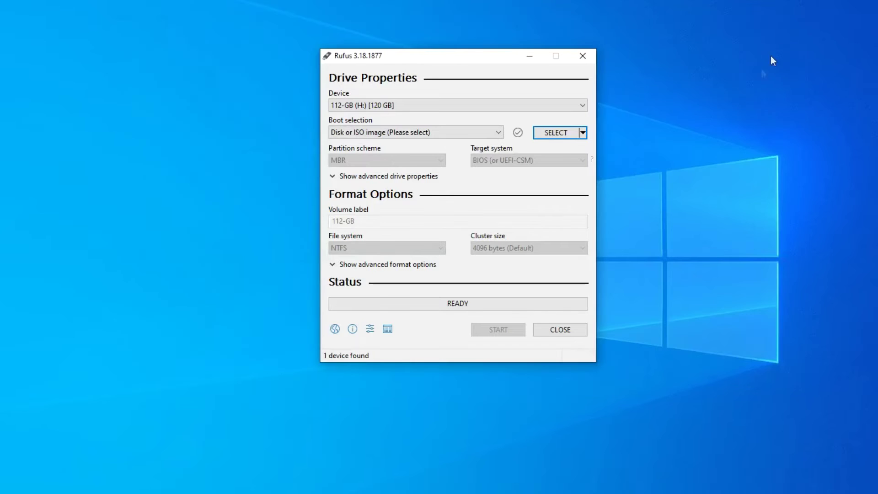
pyautogui.click(581, 107)
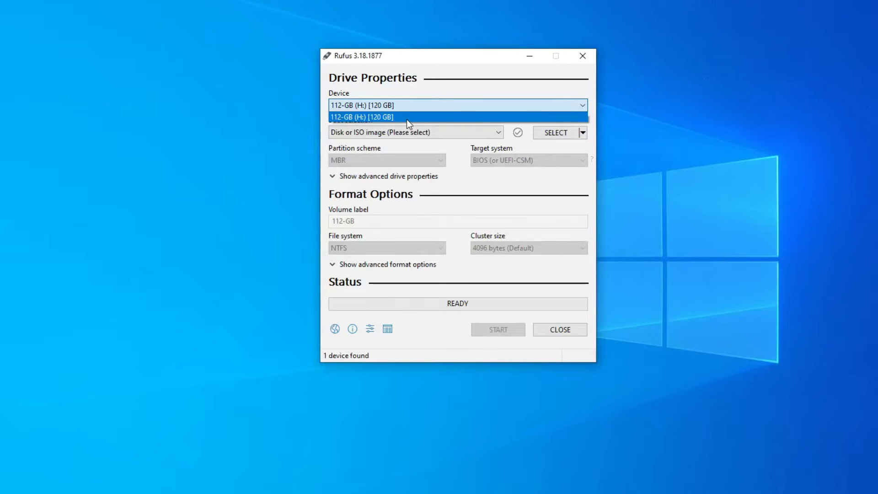
pyautogui.click(605, 107)
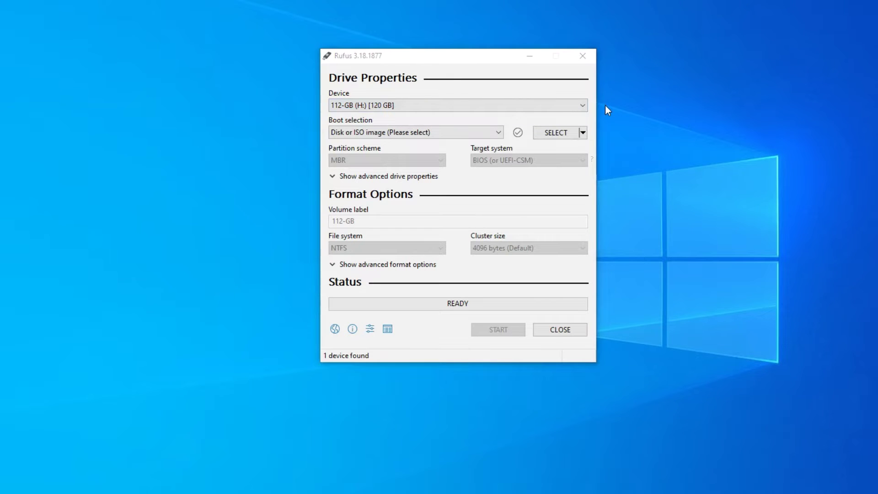
# Load Windows.iso from Downloads as the boot image in Rufus
pyautogui.click(548, 135)
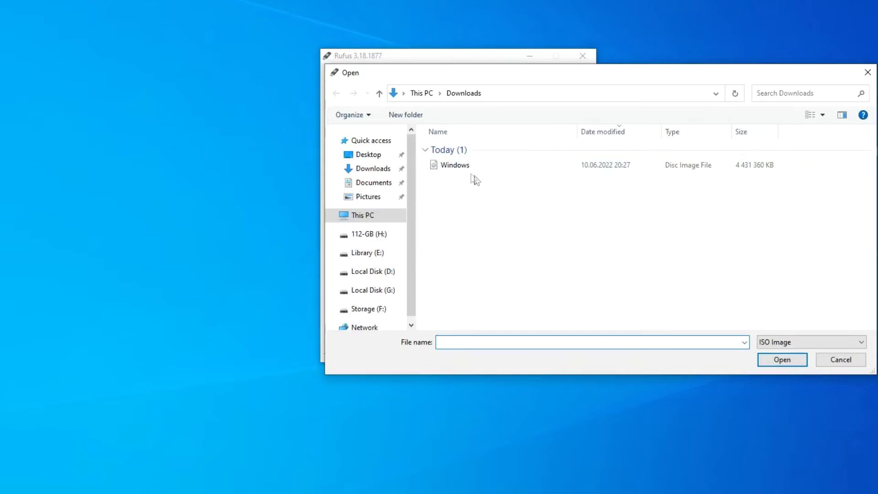
pyautogui.click(466, 168)
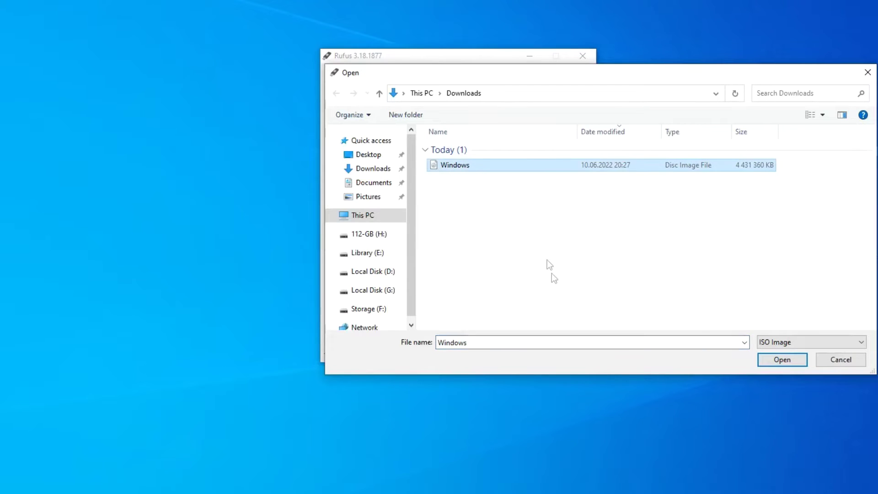
pyautogui.click(764, 363)
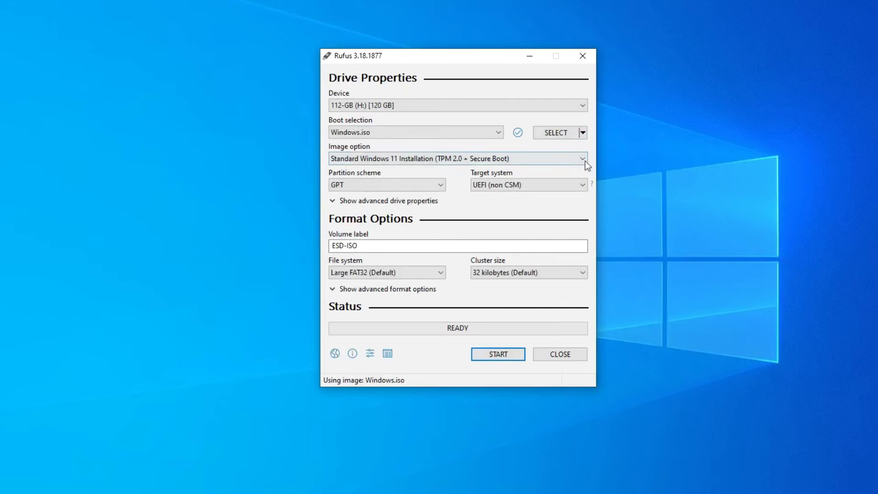
# Set Image option to Windows To Go and Partition scheme to MBR, then start the build
pyautogui.click(583, 159)
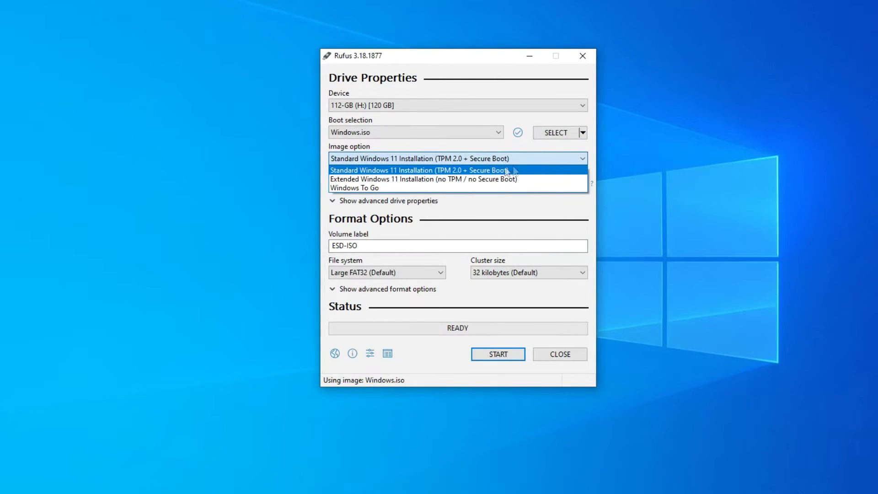
pyautogui.click(454, 188)
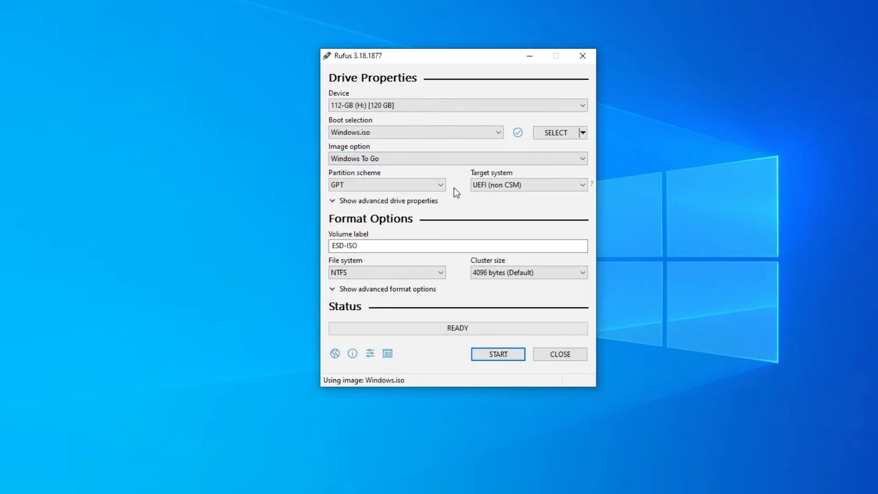
pyautogui.click(441, 187)
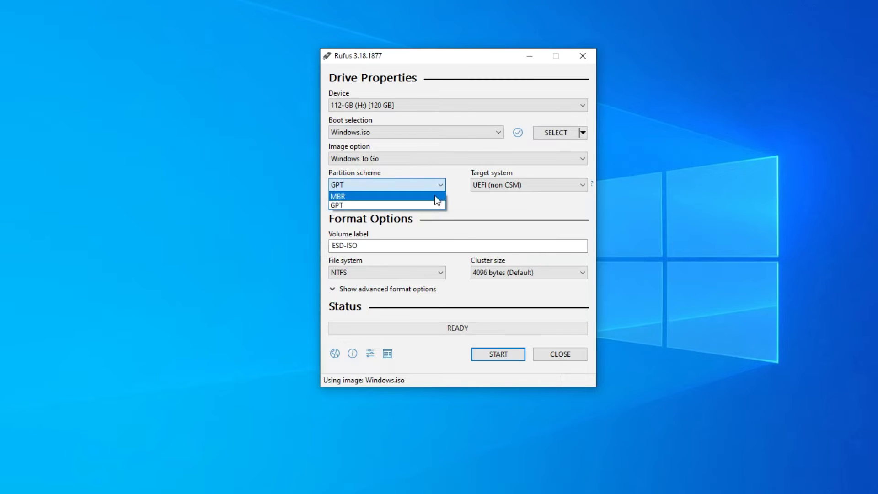
pyautogui.click(434, 197)
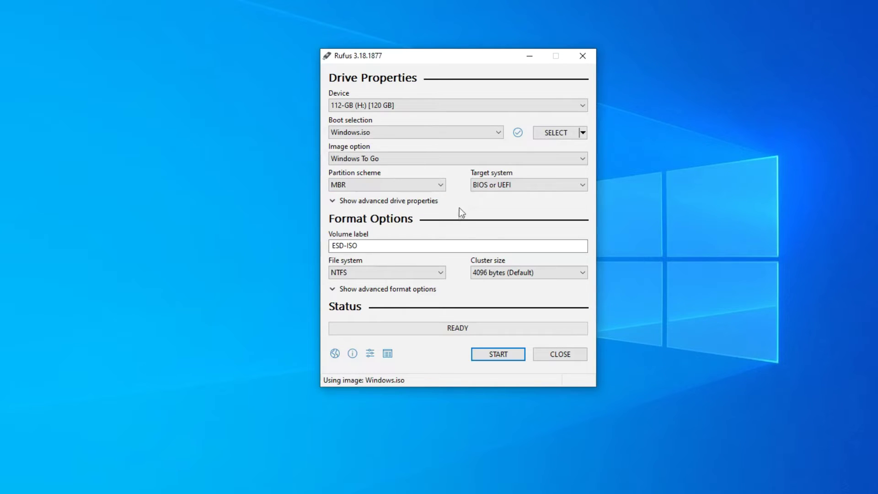
pyautogui.click(478, 356)
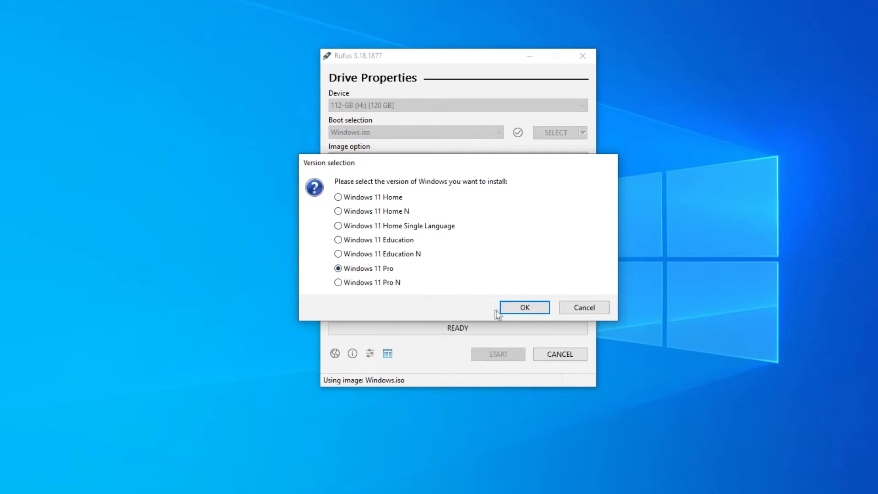
# Confirm Windows 11 Pro as the edition and accept erasing all data on the drive
pyautogui.click(508, 309)
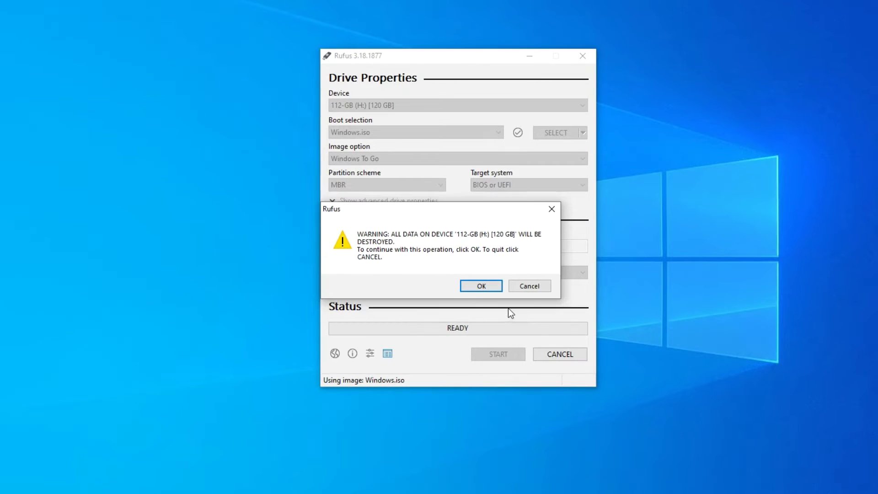
pyautogui.click(496, 288)
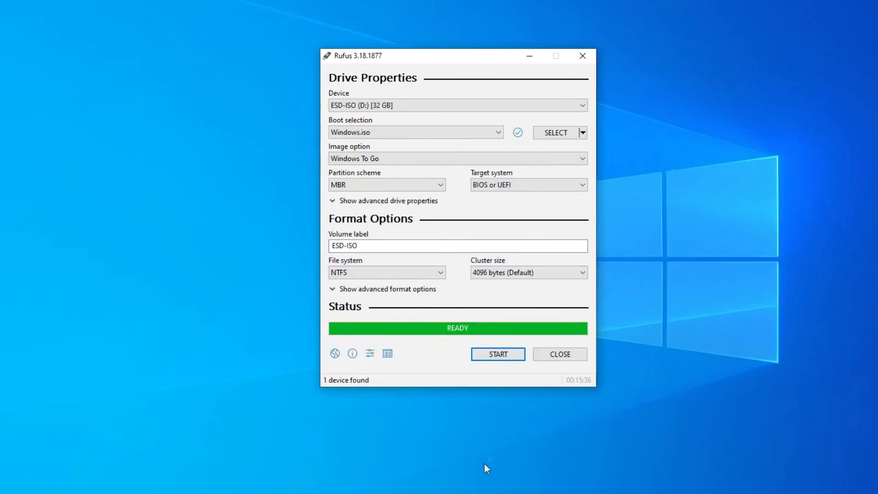
# Close Rufus, inspect the finished ESD-ISO (D:) drive contents in File Explorer, then close the window
pyautogui.click(574, 356)
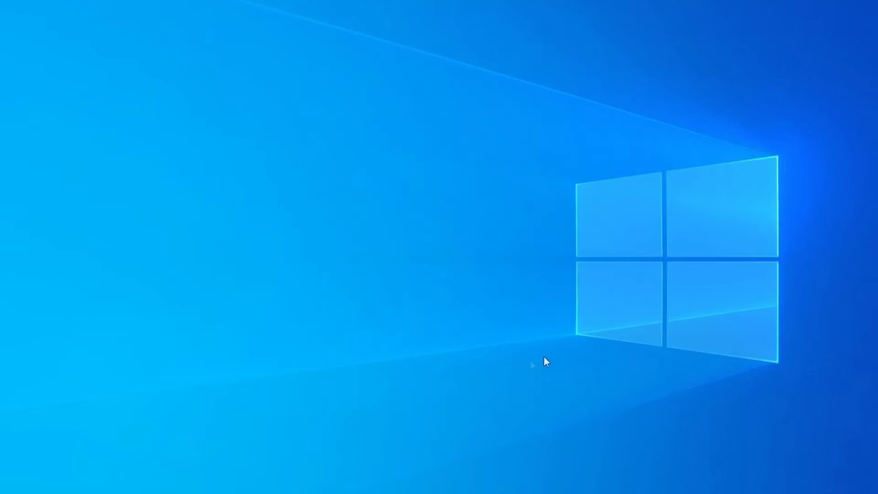
pyautogui.press('super+e')
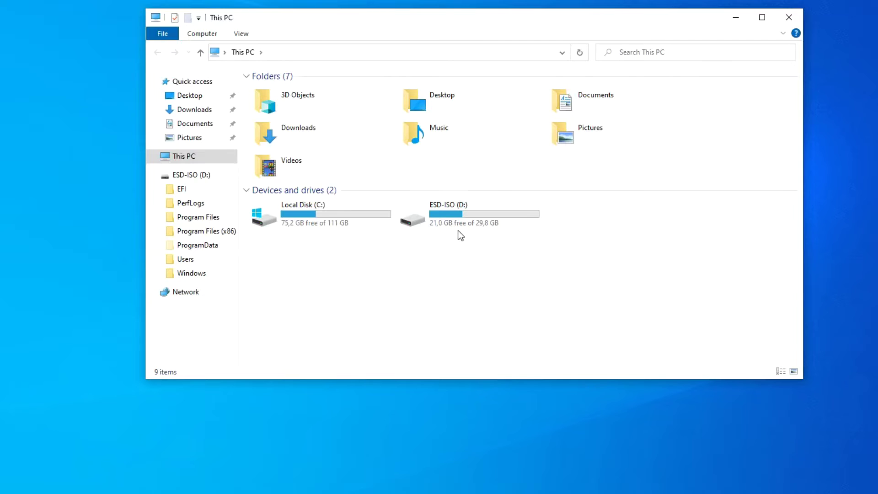
pyautogui.doubleClick(475, 214)
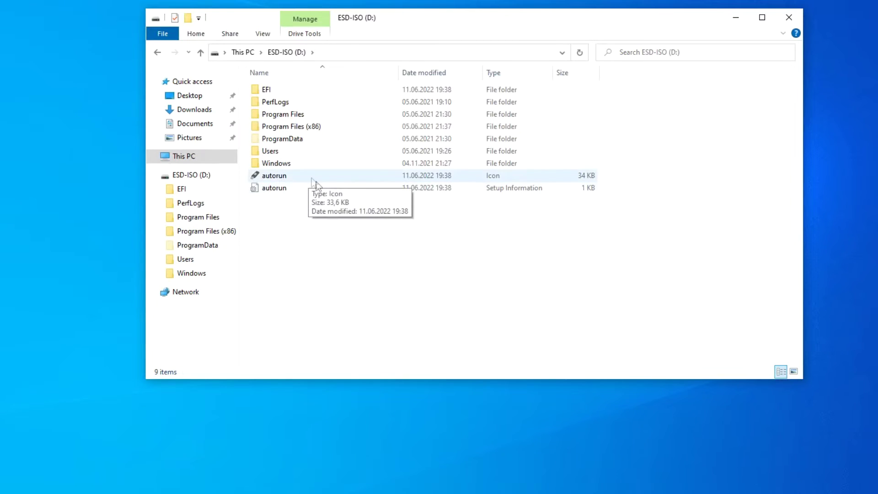
pyautogui.click(791, 18)
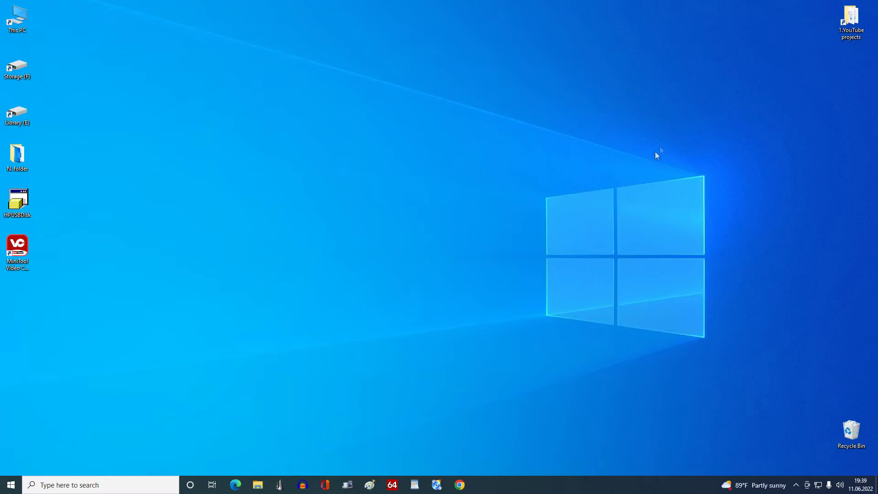
# Restart the computer from the Start quick menu so the firmware boot menu appears
pyautogui.rightClick(11, 484)
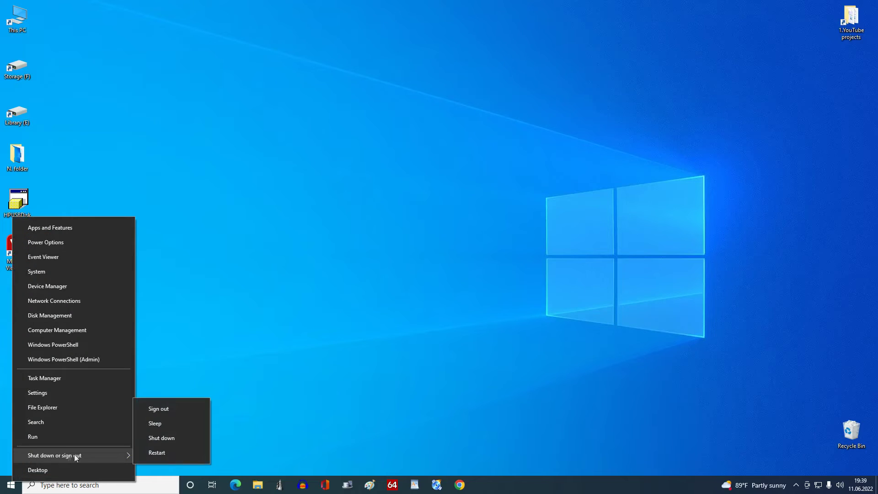
pyautogui.moveTo(54, 455)
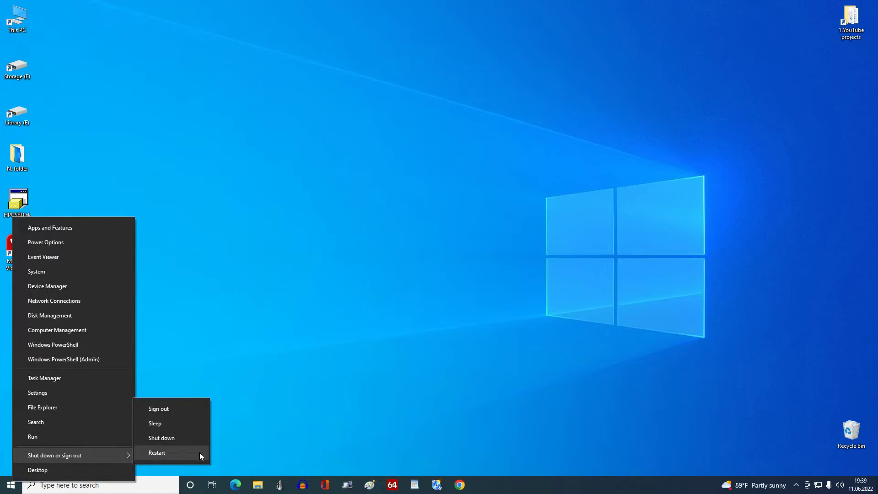
pyautogui.click(200, 455)
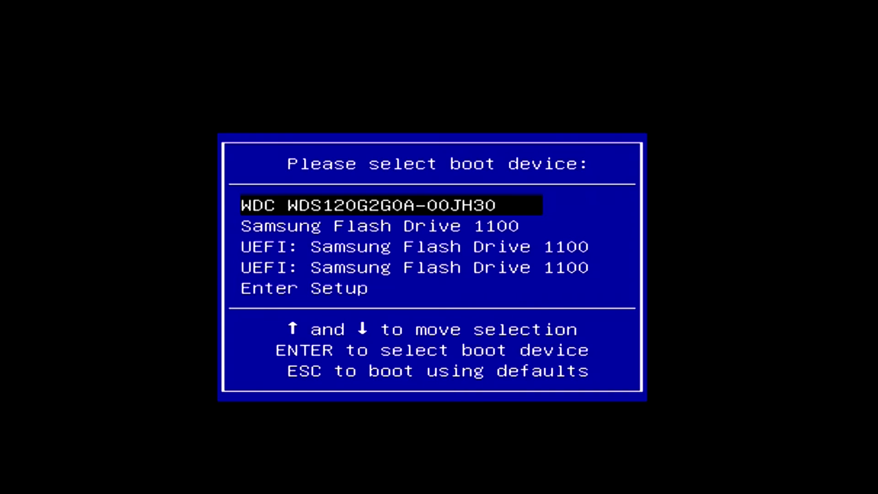
# Select the Samsung Flash Drive 1100 in the boot menu to start Windows 11 from USB
pyautogui.press('Down')
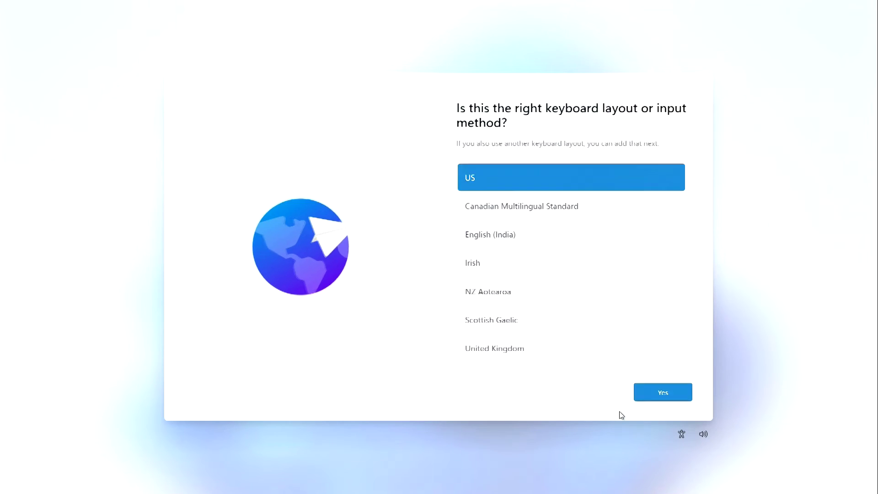
# Keep the US keyboard layout, skip a second layout, accept the license and choose personal use
pyautogui.click(645, 396)
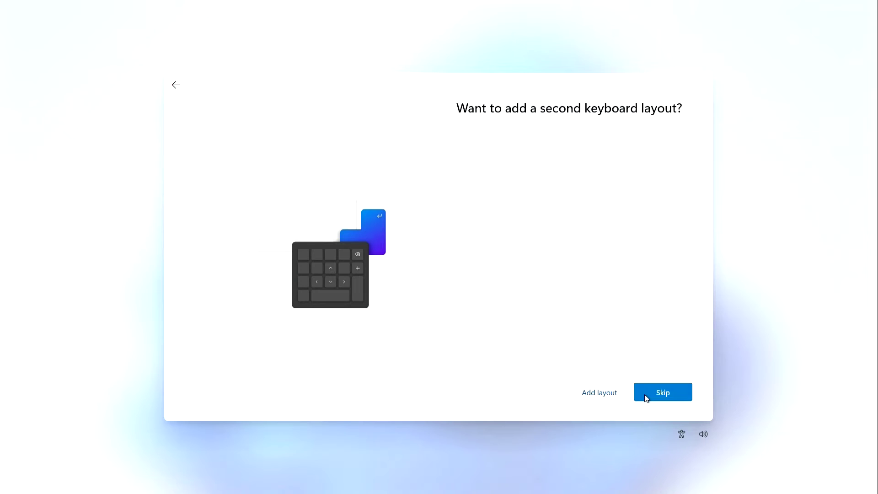
pyautogui.click(644, 396)
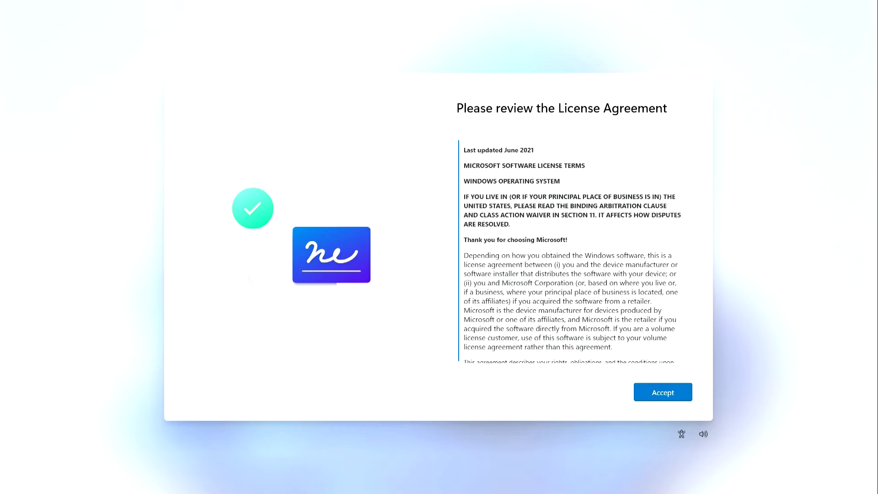
pyautogui.click(639, 396)
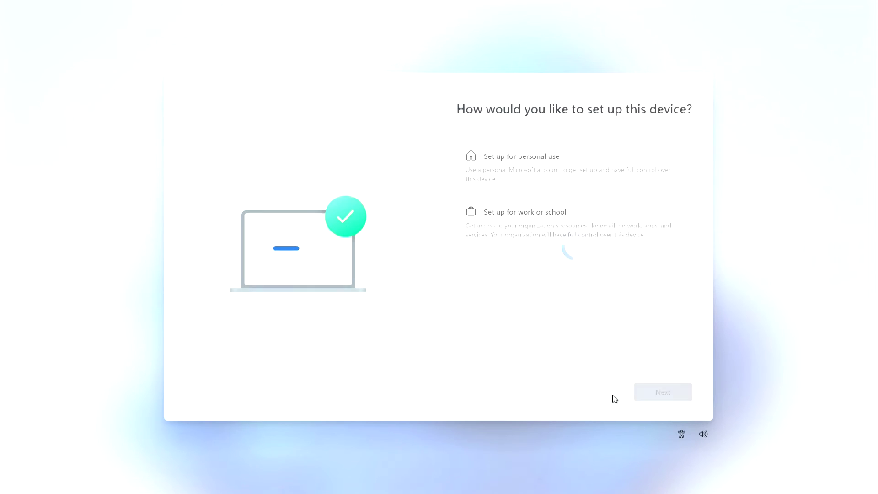
pyautogui.click(623, 189)
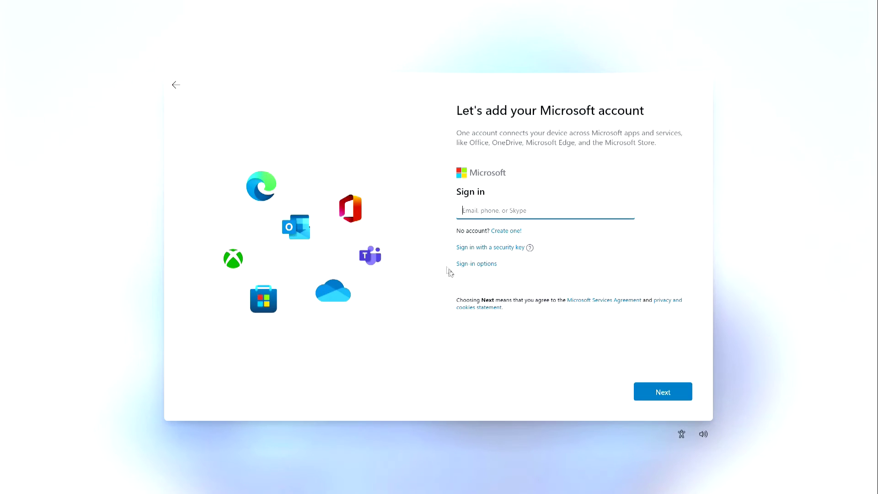
# Create an offline local account named Bond with no password via Sign-in options
pyautogui.click(486, 267)
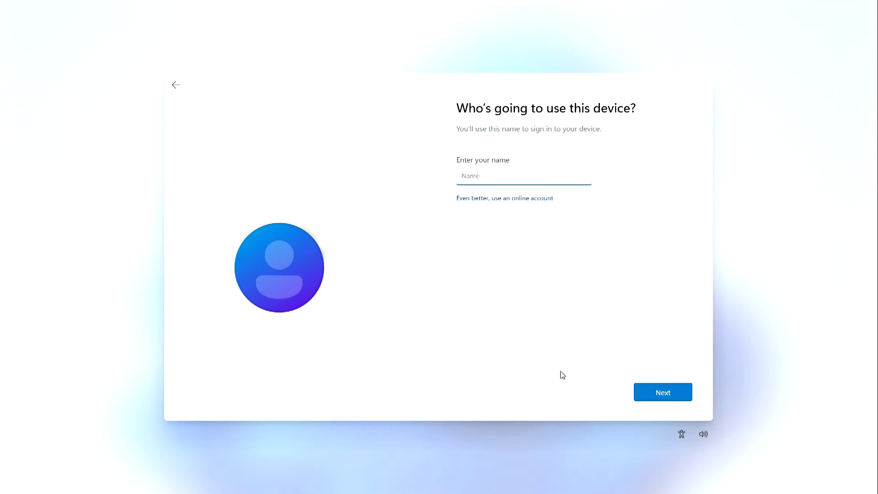
pyautogui.write('Bond')
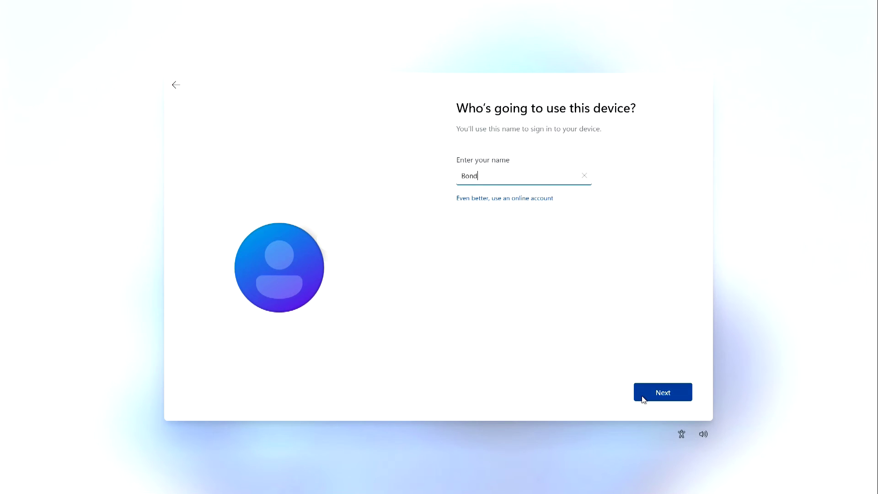
pyautogui.click(642, 399)
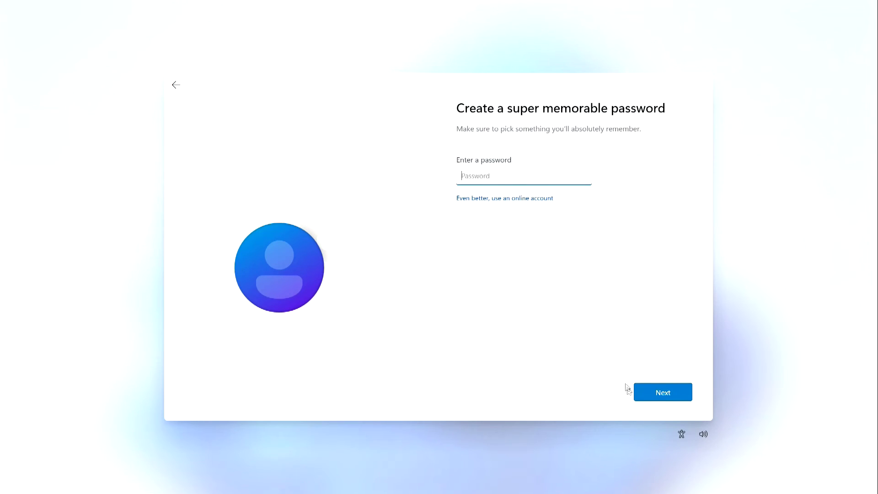
pyautogui.click(640, 399)
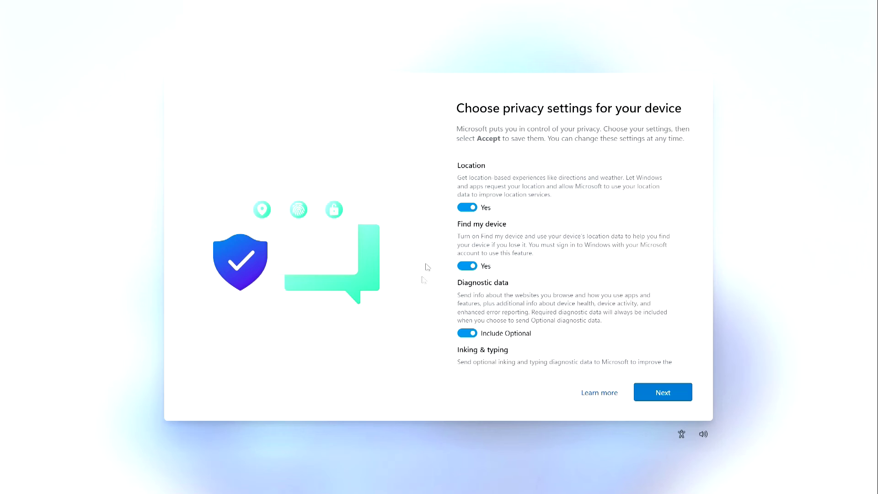
# Turn off Location, Find my device, optional diagnostics, Inking & typing, Advertising ID and Tailored experiences, then accept
pyautogui.click(466, 207)
pyautogui.click(467, 257)
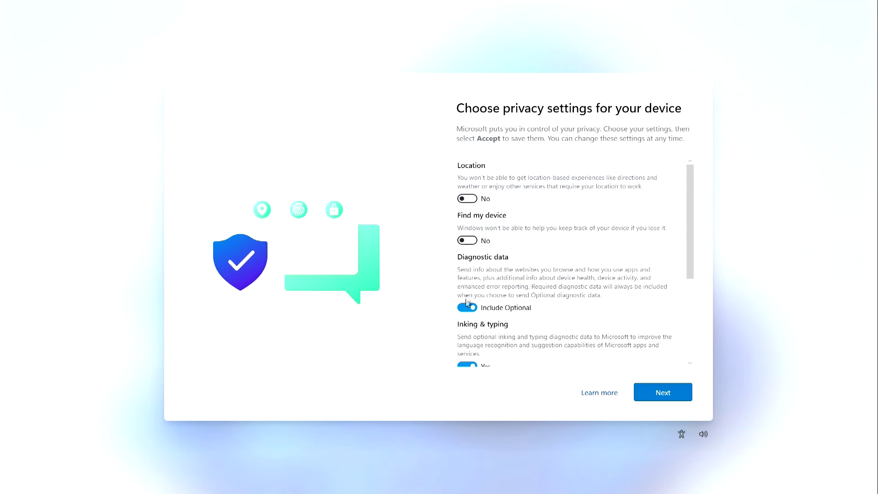
pyautogui.click(466, 307)
pyautogui.click(466, 356)
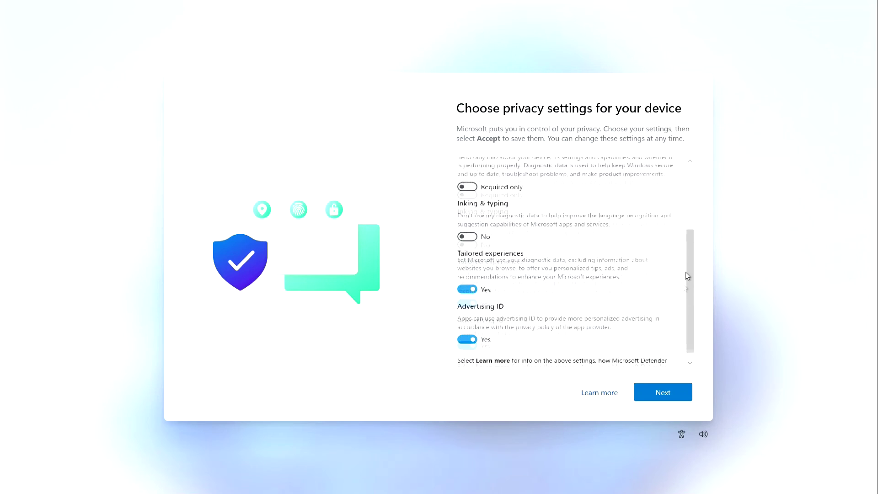
pyautogui.scroll(-5, 686, 275)
pyautogui.click(477, 328)
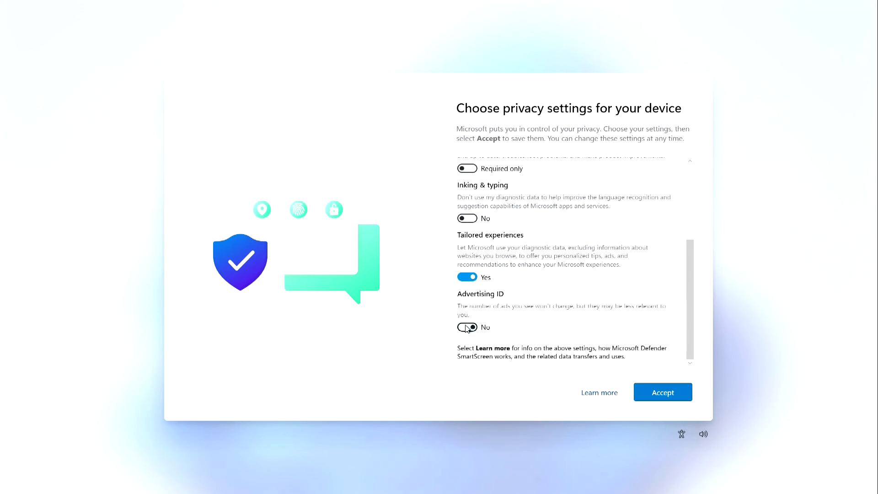
pyautogui.click(466, 277)
pyautogui.click(645, 398)
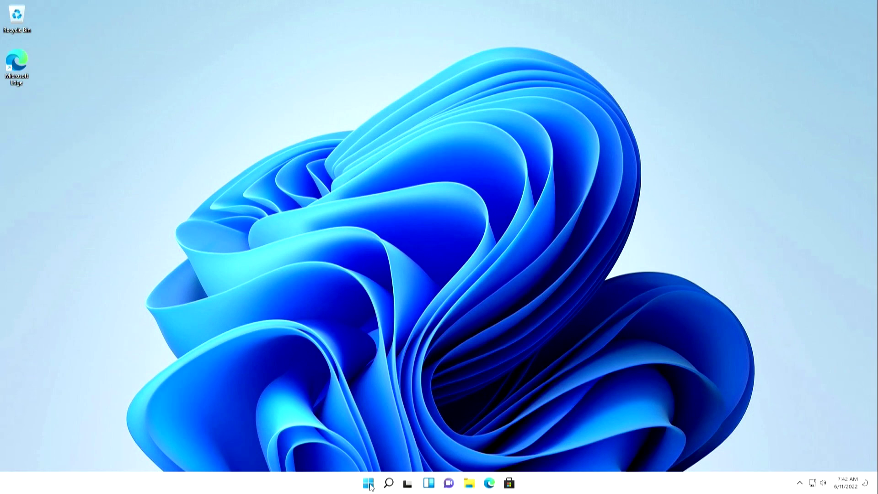
# Check System > About shows Windows 11 Pro 21H2 and Accounts shows Bond as local administrator
pyautogui.click(369, 484)
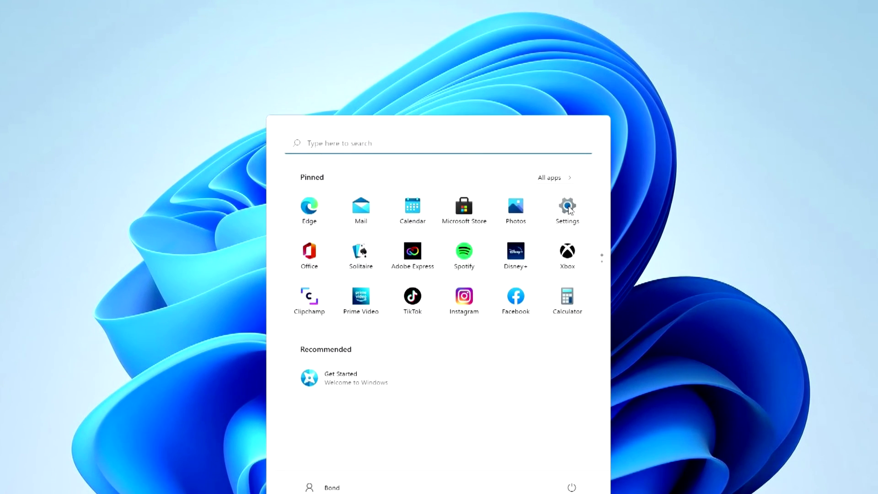
pyautogui.click(568, 207)
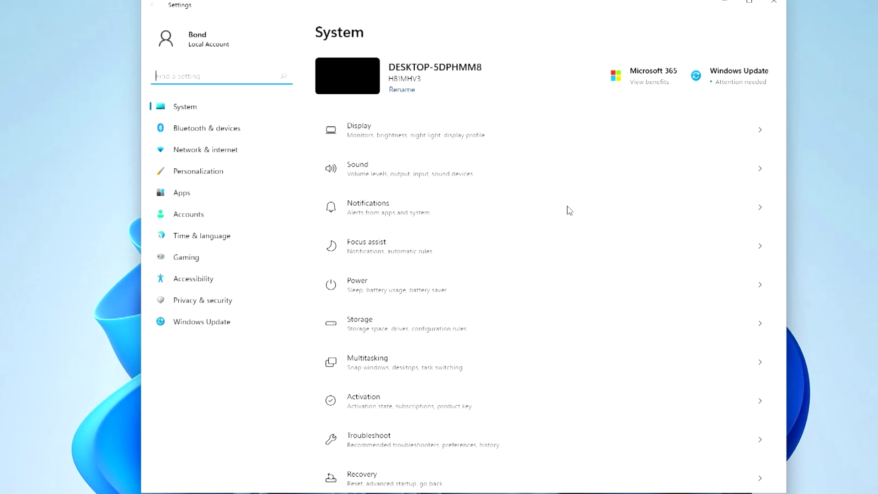
pyautogui.scroll(-5, 579, 308)
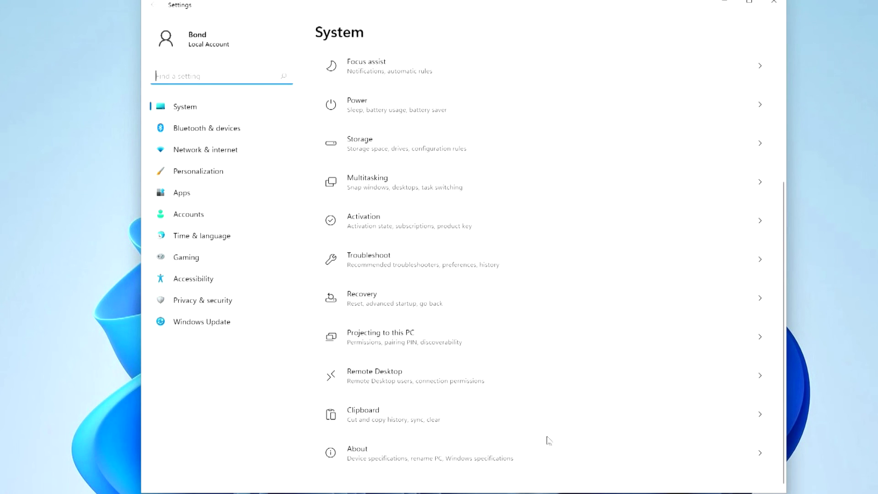
pyautogui.click(564, 453)
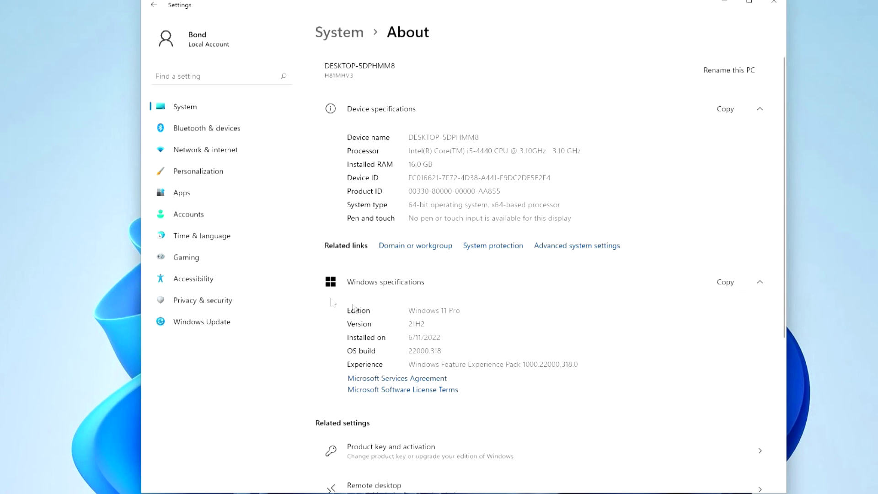
pyautogui.click(250, 218)
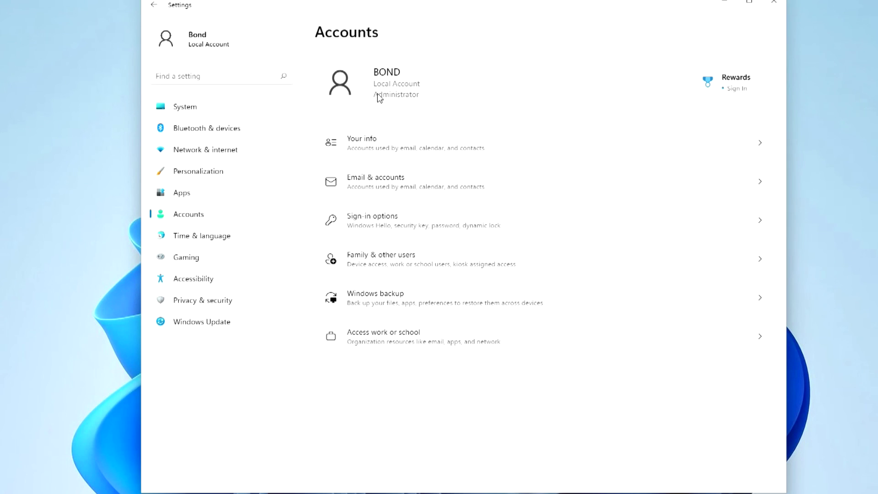
pyautogui.click(774, 5)
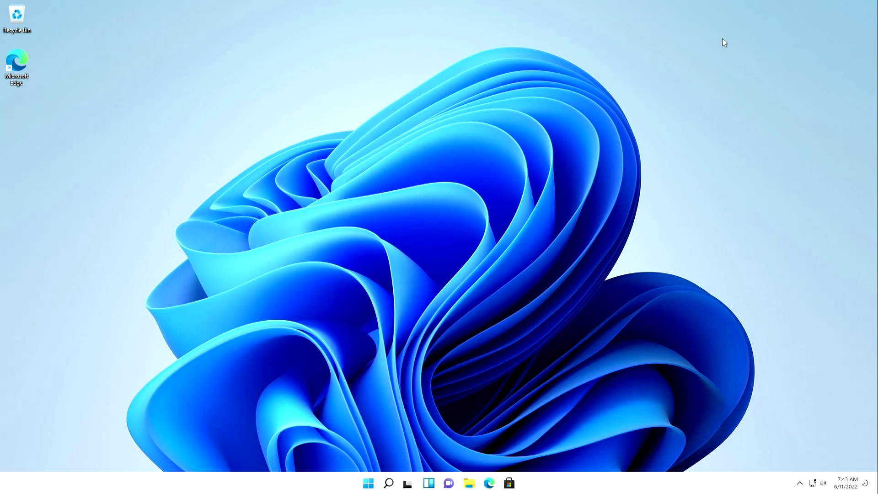